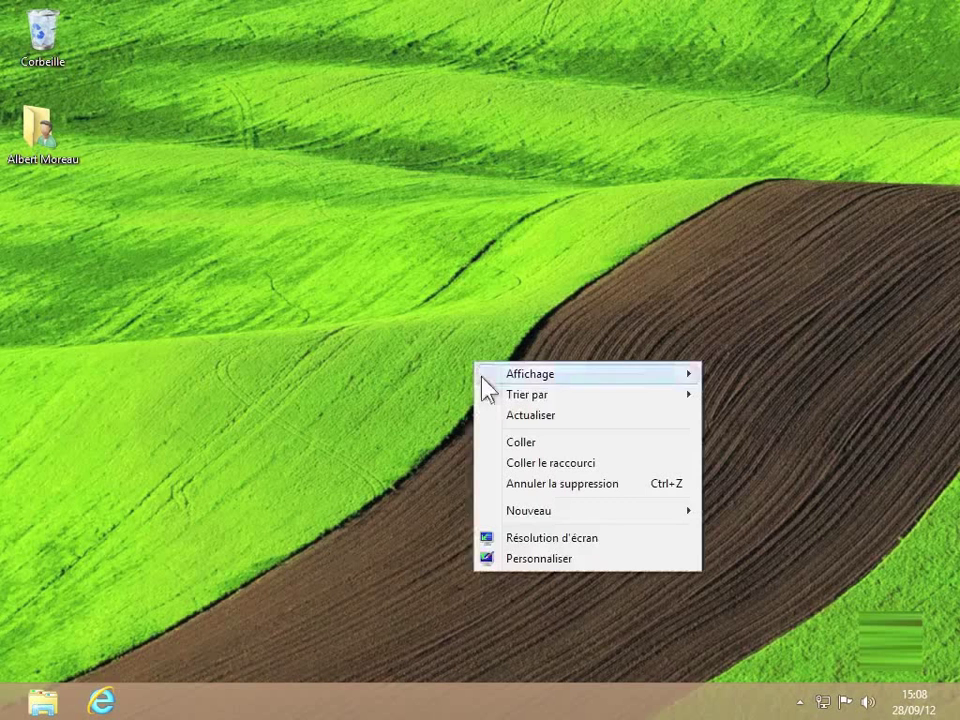
- Open Options d'ergonomie from the desktop's personalization settings and turn on the Loupe magnifier at 300 %
{"action": "left_click", "coordinate": [538, 560]}
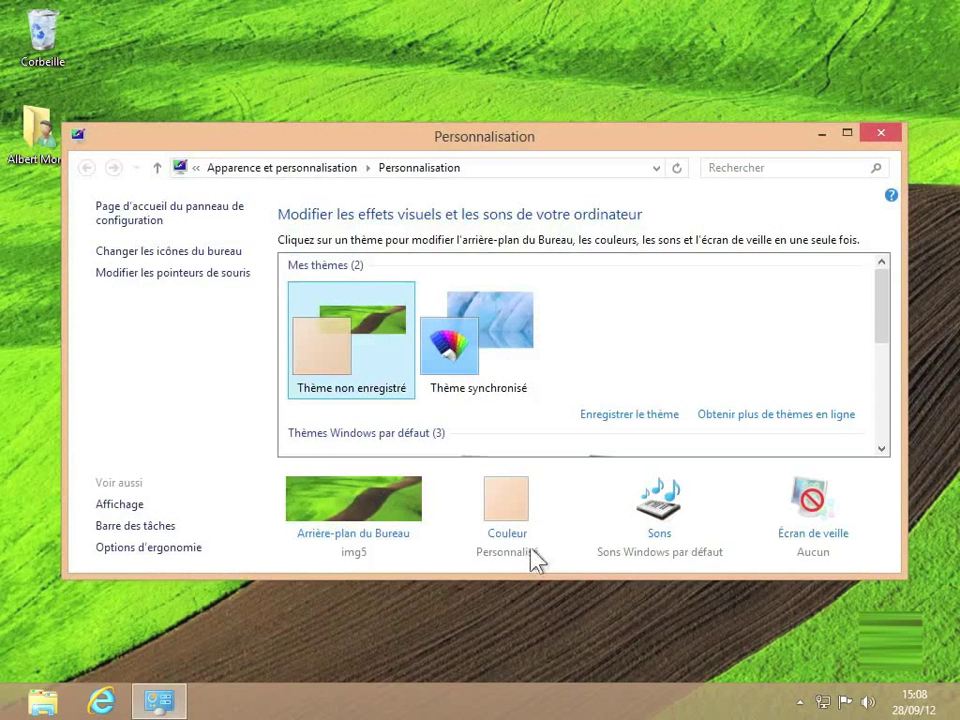
{"action": "left_click", "coordinate": [158, 550]}
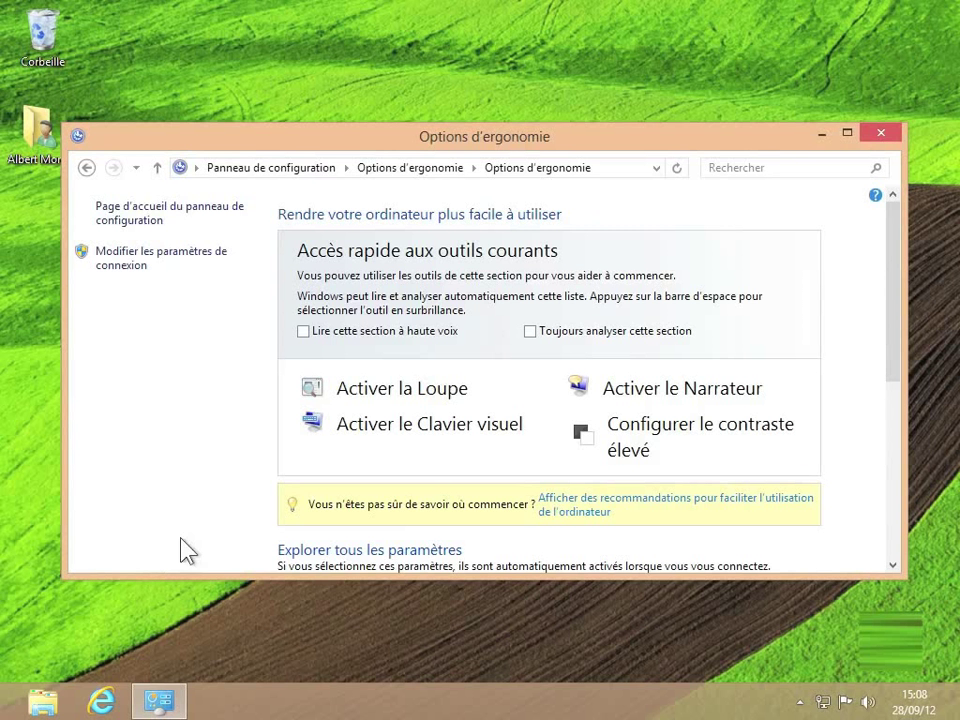
{"action": "left_click", "coordinate": [388, 396]}
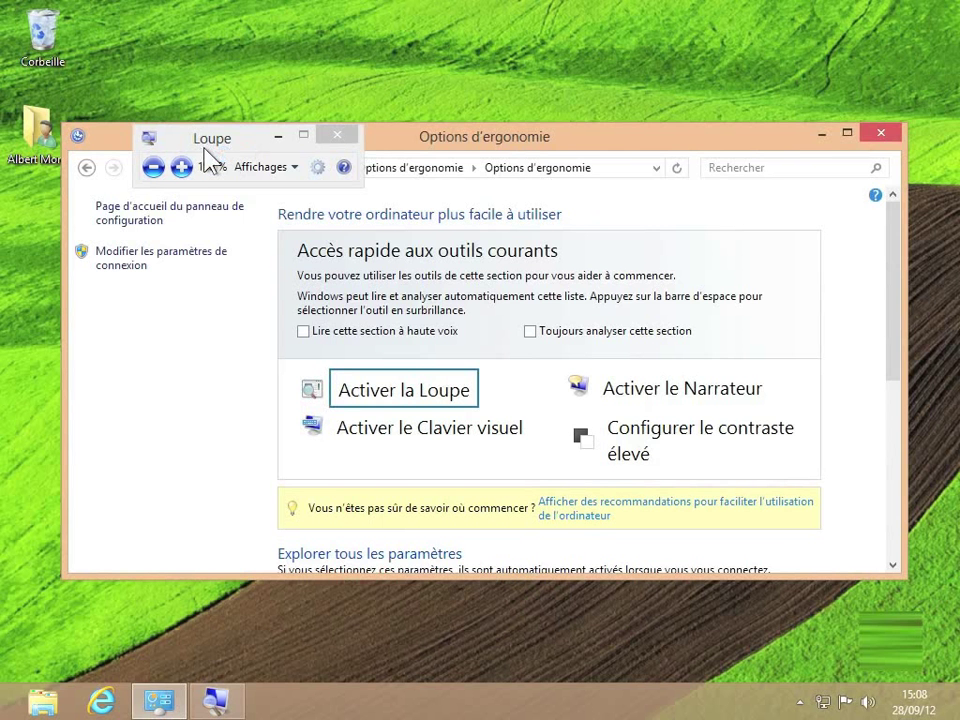
{"action": "left_click", "coordinate": [184, 170]}
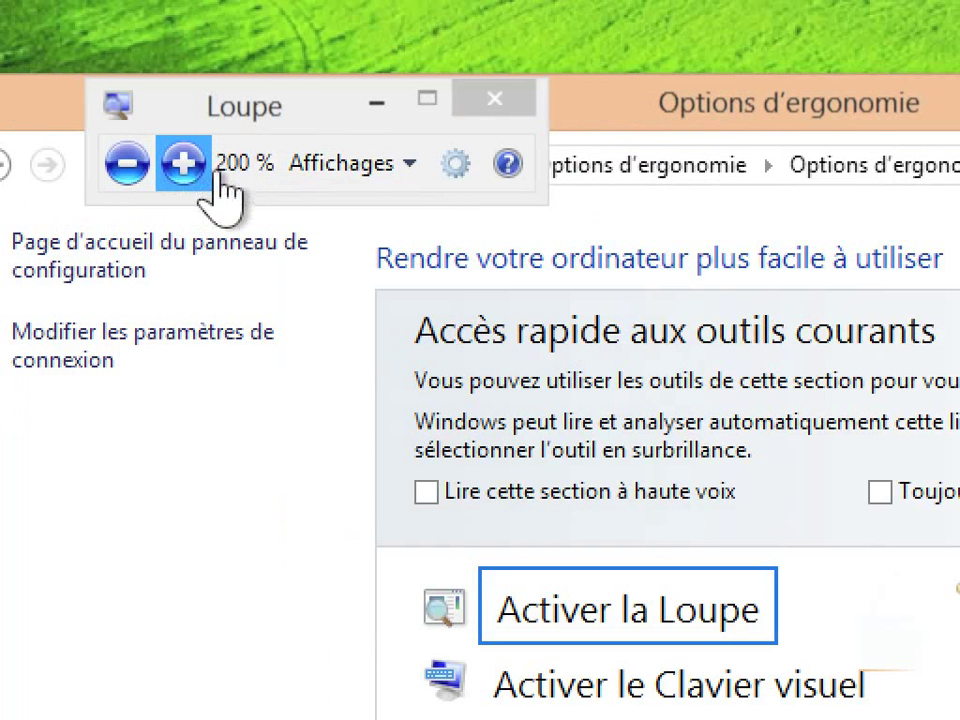
{"action": "left_click", "coordinate": [185, 165]}
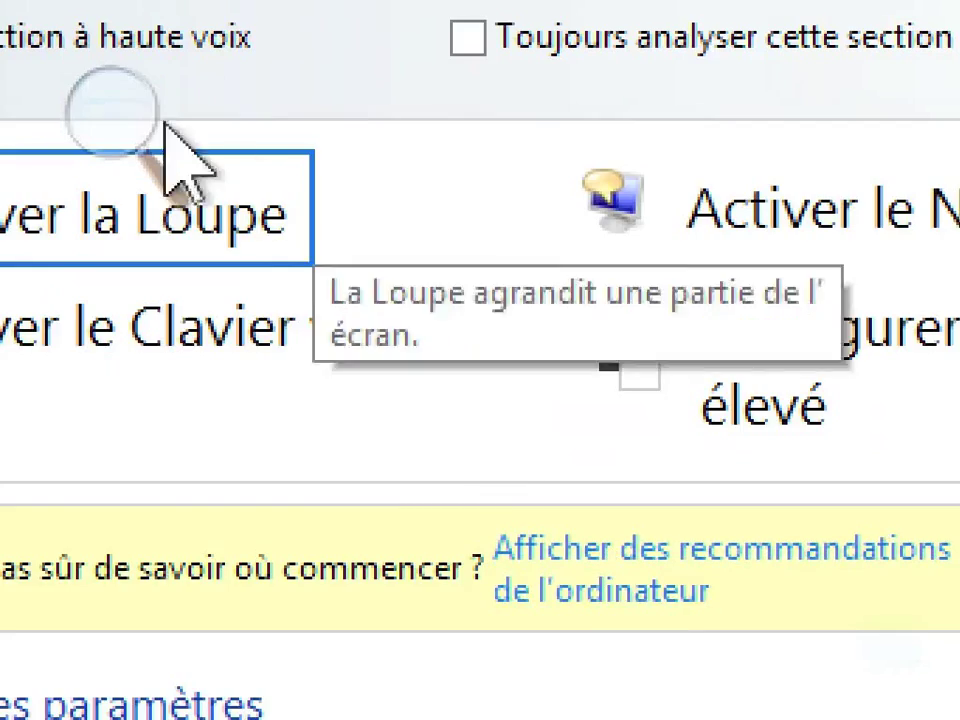
- Switch the magnifier from full-screen display to the Loupe view
{"action": "left_click", "coordinate": [112, 115]}
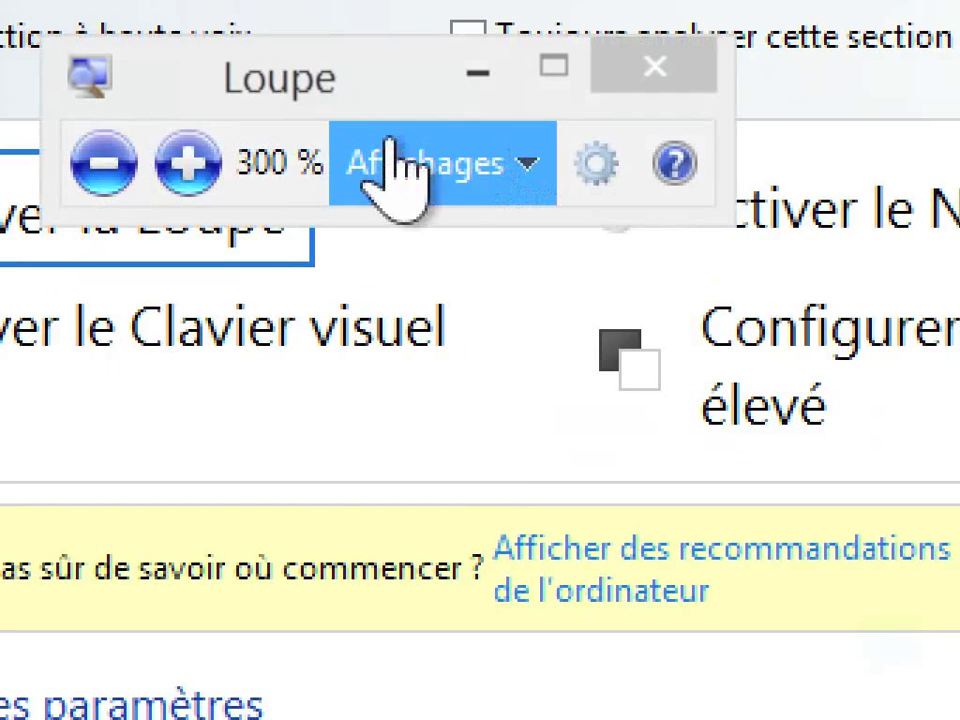
{"action": "left_click", "coordinate": [514, 166]}
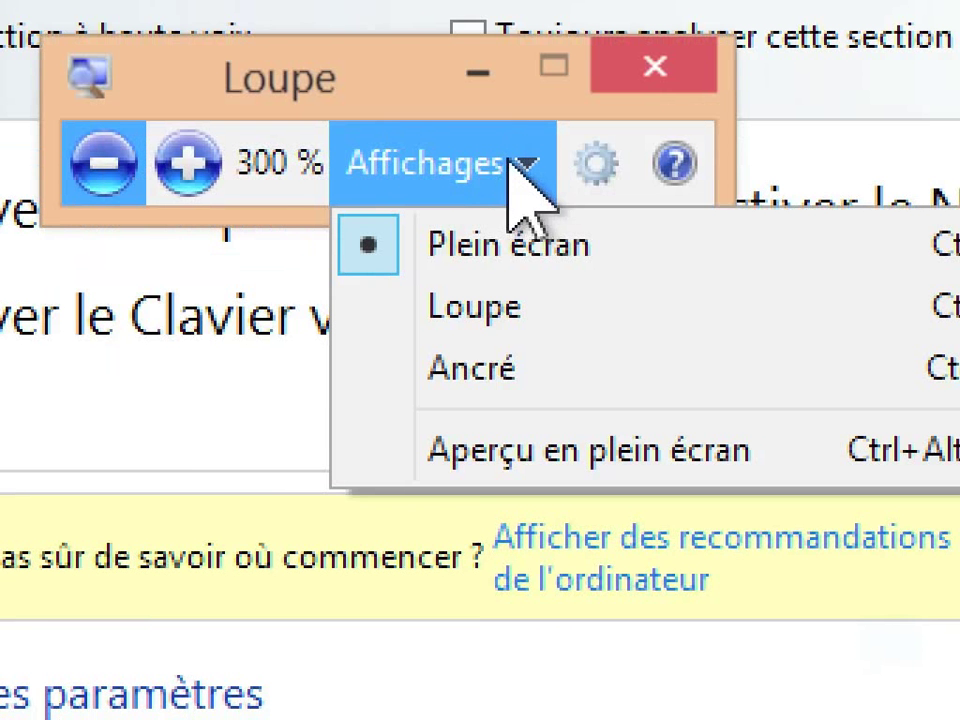
{"action": "left_click", "coordinate": [474, 305]}
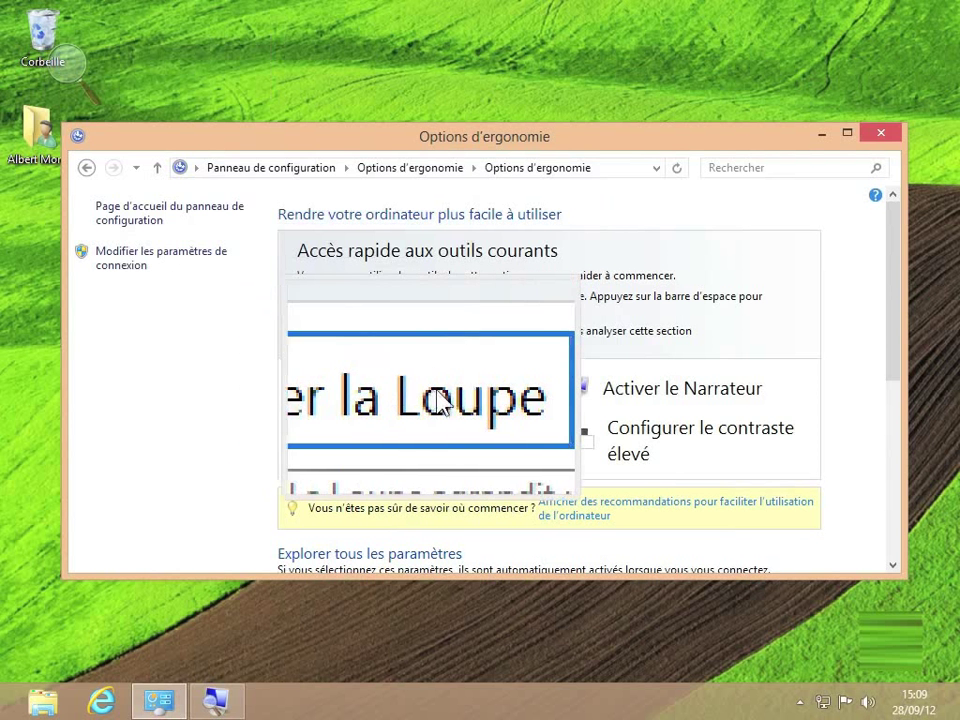
- Reduce the magnification to 100 % and close the magnifier
{"action": "left_click", "coordinate": [384, 398]}
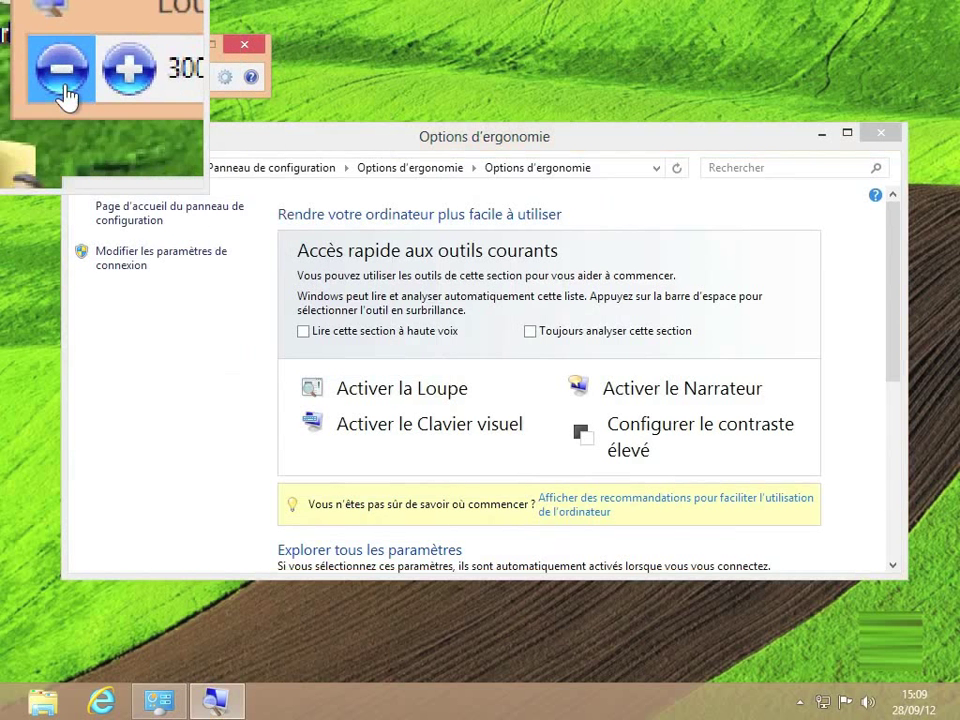
{"action": "left_click", "coordinate": [66, 94]}
{"action": "left_click", "coordinate": [66, 92]}
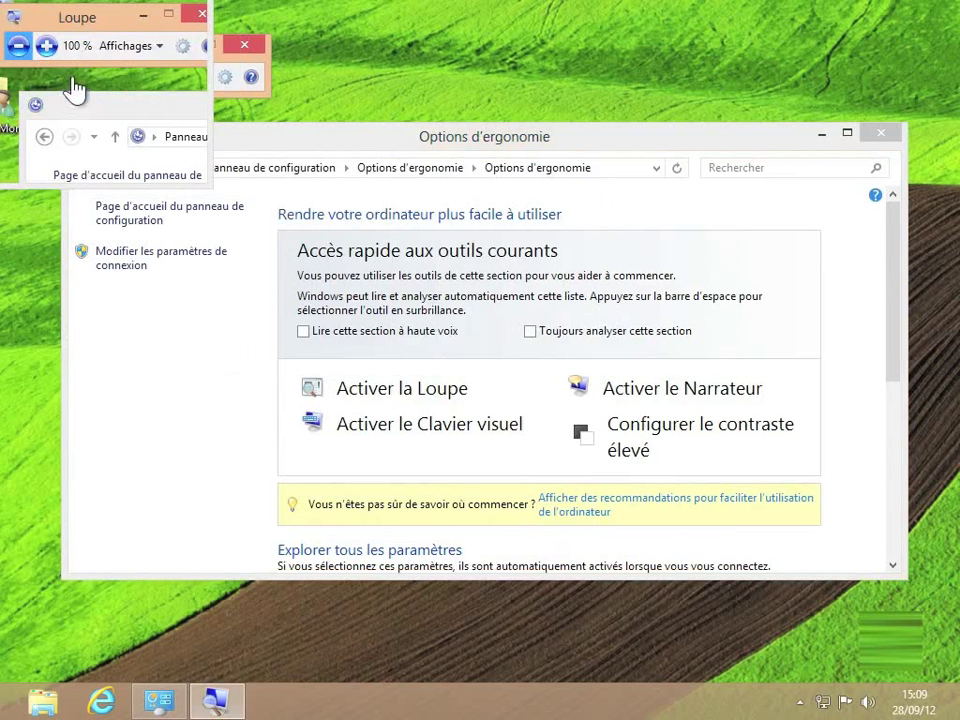
{"action": "left_click", "coordinate": [247, 46]}
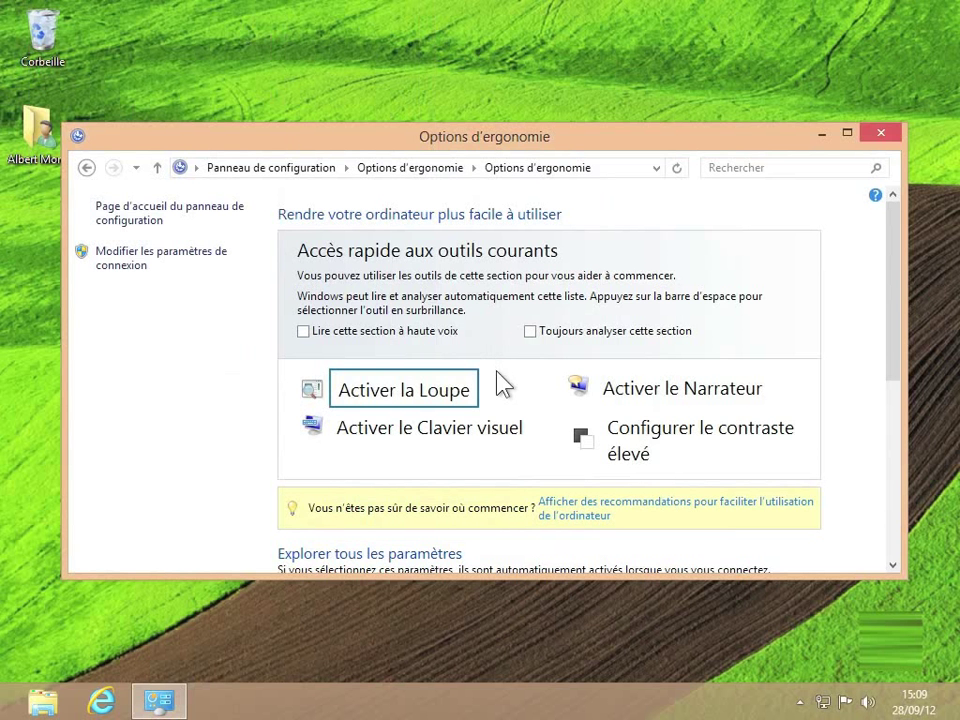
- Start the Narrateur from the quick-access tools and quit it again
{"action": "left_click", "coordinate": [688, 393]}
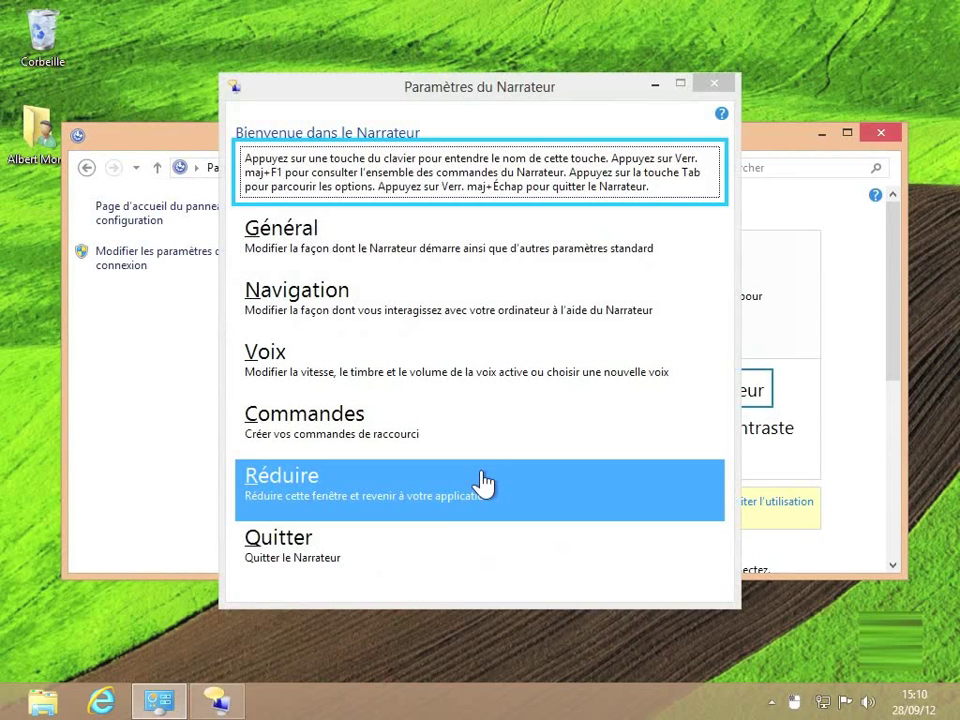
{"action": "left_click", "coordinate": [291, 547]}
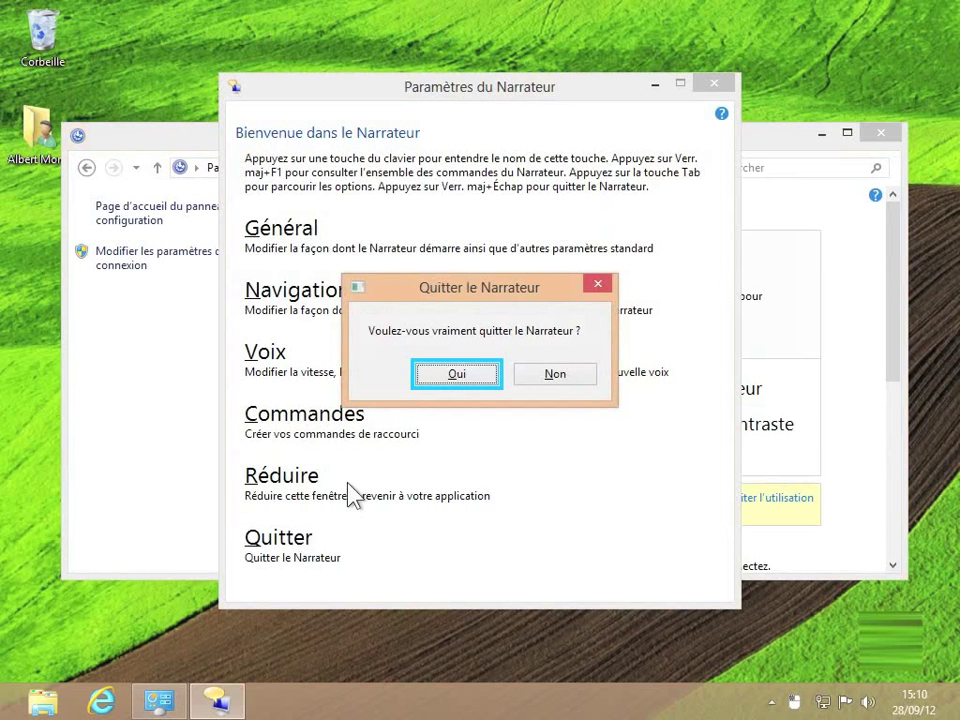
{"action": "left_click", "coordinate": [457, 376]}
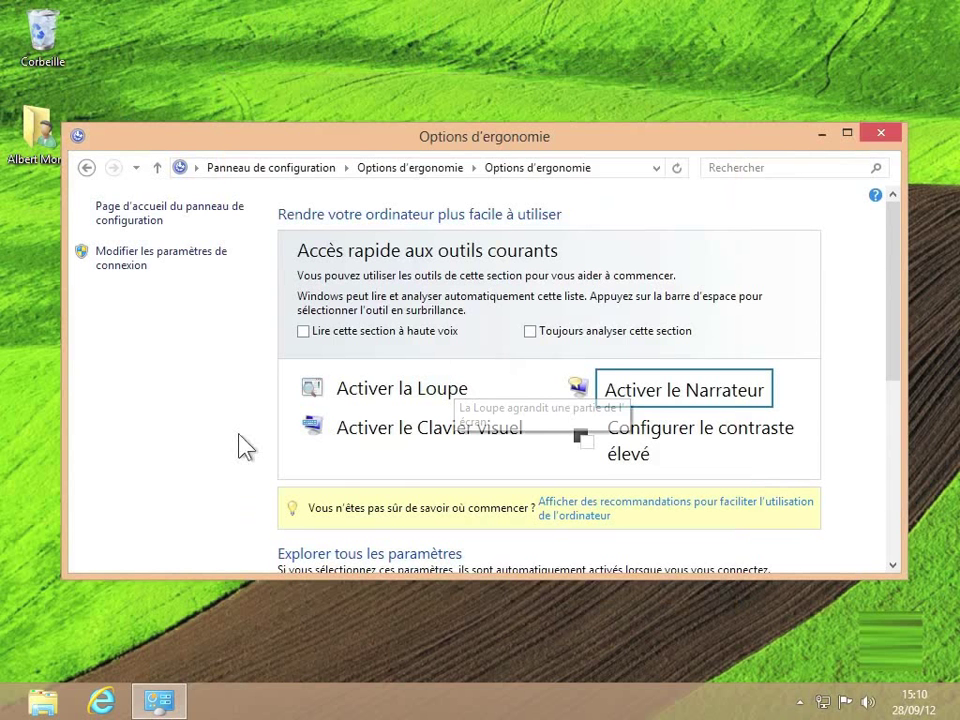
- In the settings for using the computer without a display, enable audio description and disable all unnecessary animations
{"action": "scroll", "coordinate": [230, 449], "scroll_direction": "down", "scroll_amount": 2}
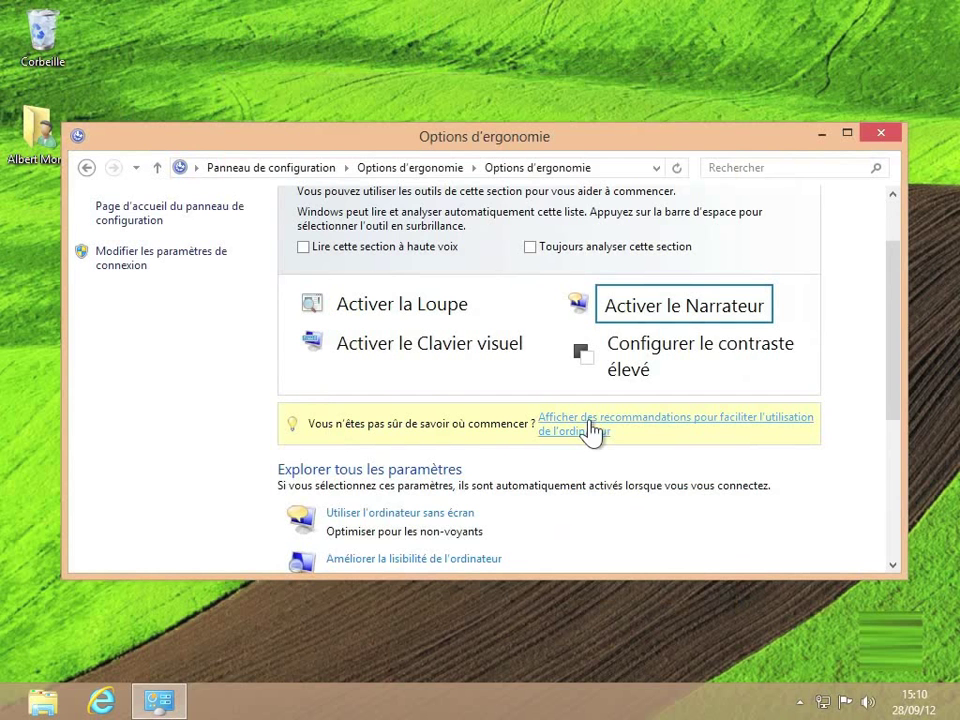
{"action": "left_click_drag", "start_coordinate": [896, 347], "coordinate": [896, 467]}
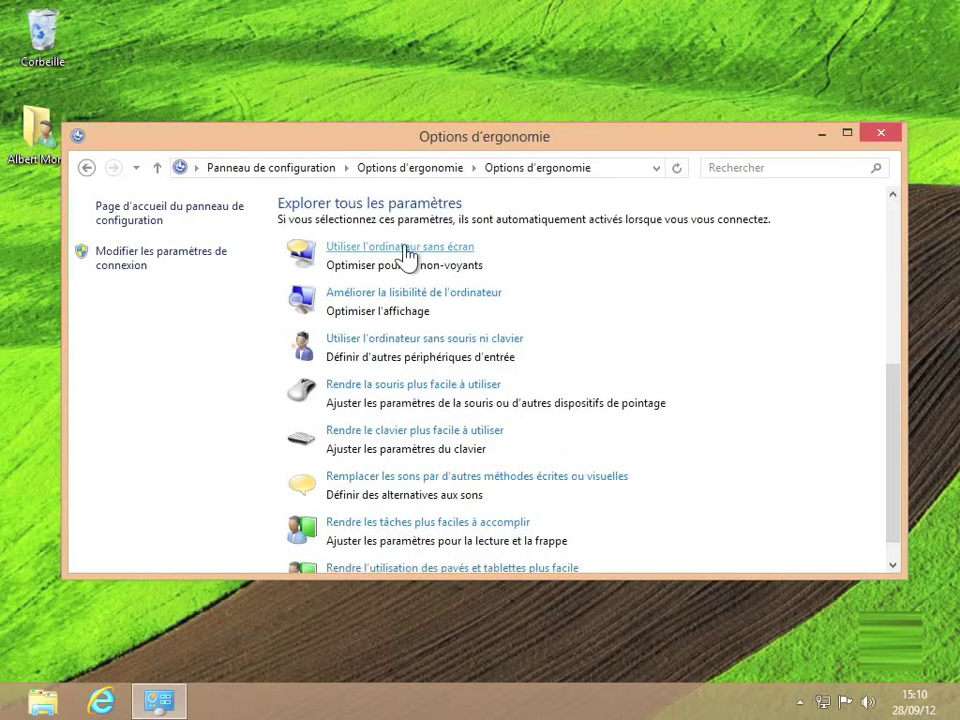
{"action": "left_click", "coordinate": [407, 256]}
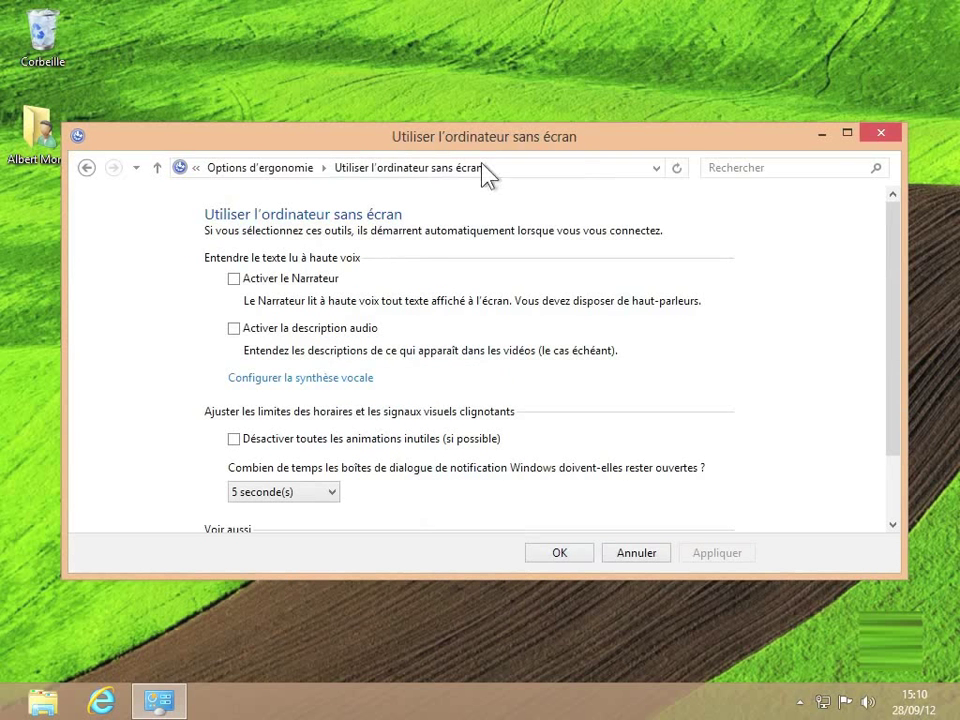
{"action": "left_click_drag", "start_coordinate": [498, 121], "coordinate": [492, 24]}
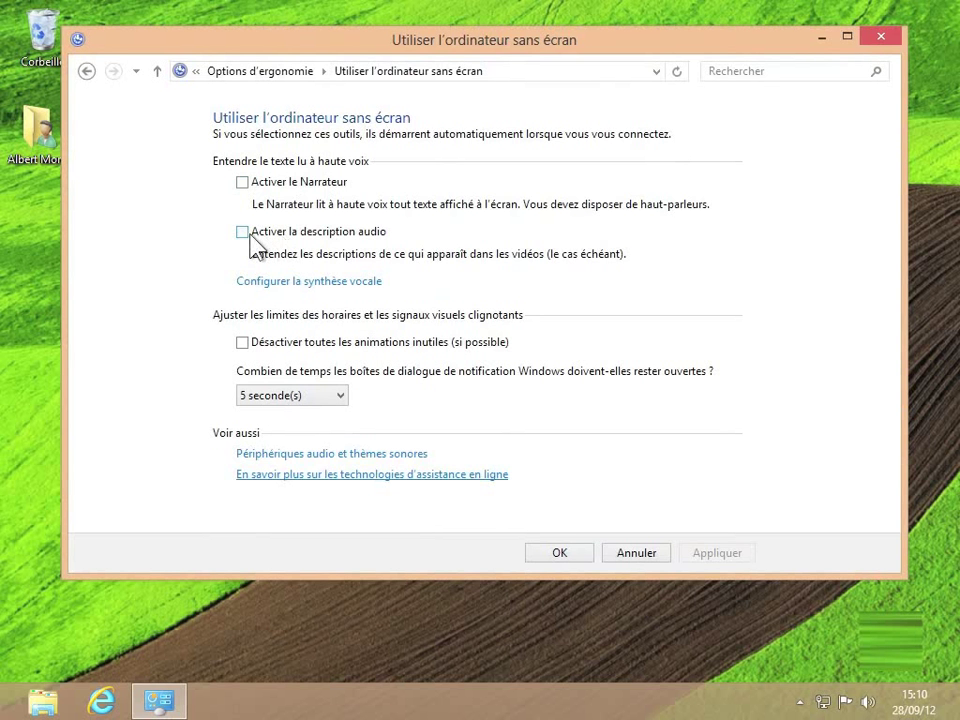
{"action": "left_click", "coordinate": [242, 236]}
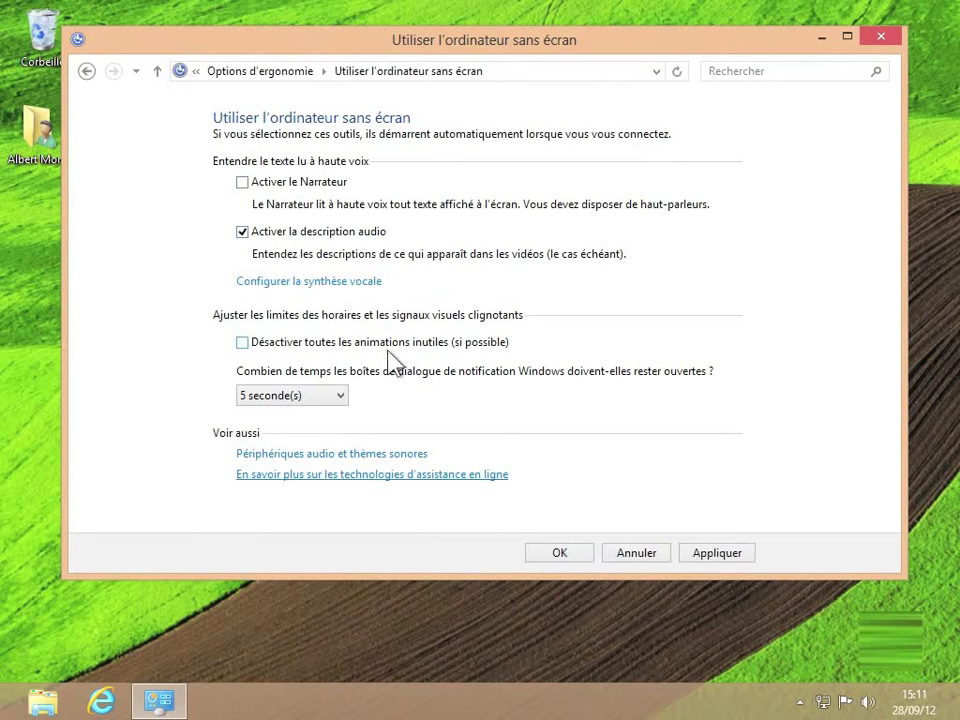
{"action": "left_click", "coordinate": [242, 343]}
- Set Windows notification dialogs to stay open for 30 seconds and save the settings
{"action": "left_click", "coordinate": [341, 398]}
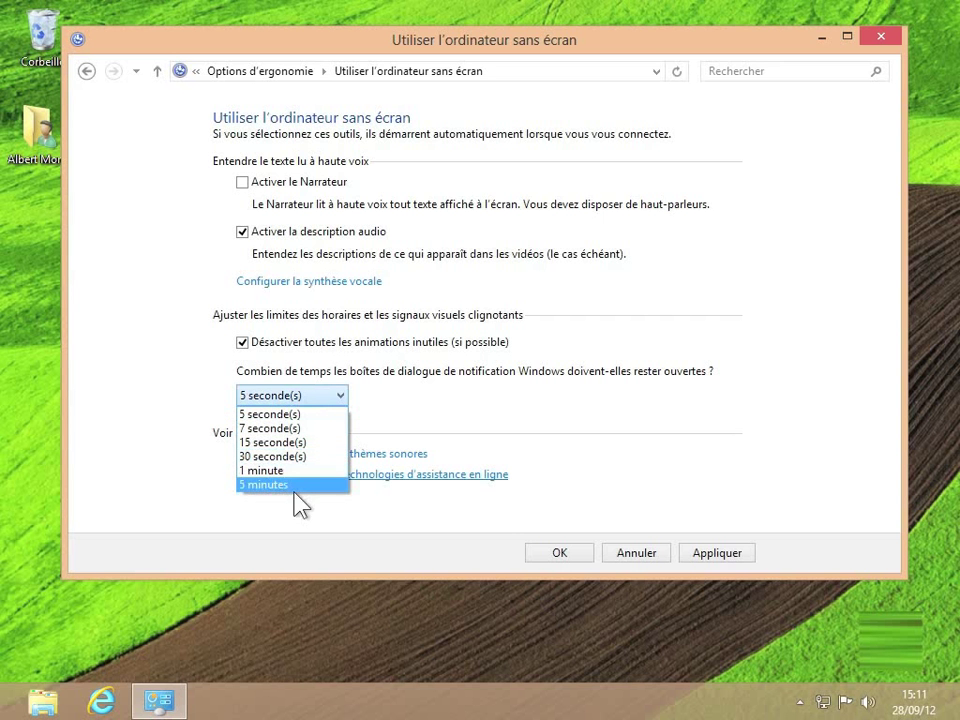
{"action": "left_click", "coordinate": [299, 456]}
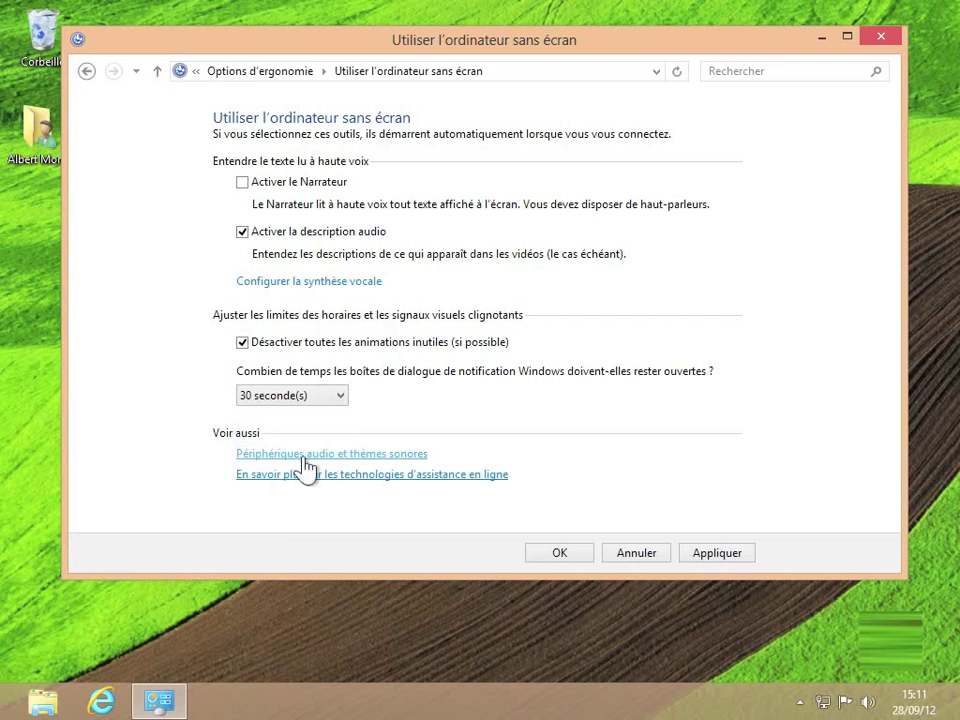
{"action": "left_click", "coordinate": [560, 555]}
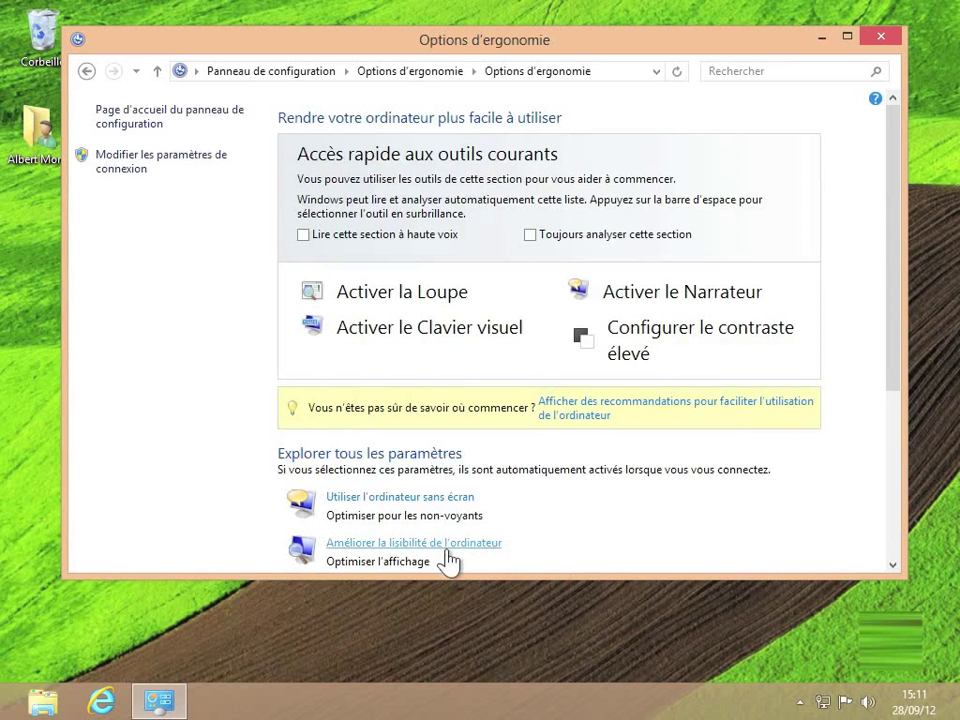
- In the settings for improving the computer's readability, enable the high-contrast keyboard shortcut with its warning and sound options
{"action": "scroll", "coordinate": [447, 562], "scroll_direction": "down", "scroll_amount": 1}
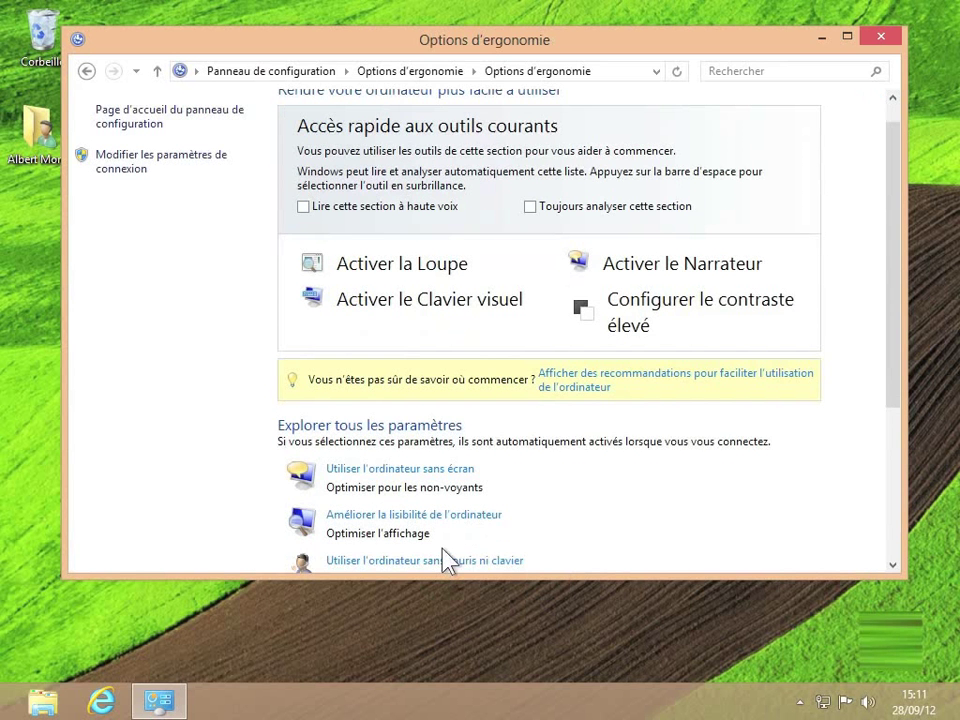
{"action": "scroll", "coordinate": [446, 561], "scroll_direction": "down", "scroll_amount": 1}
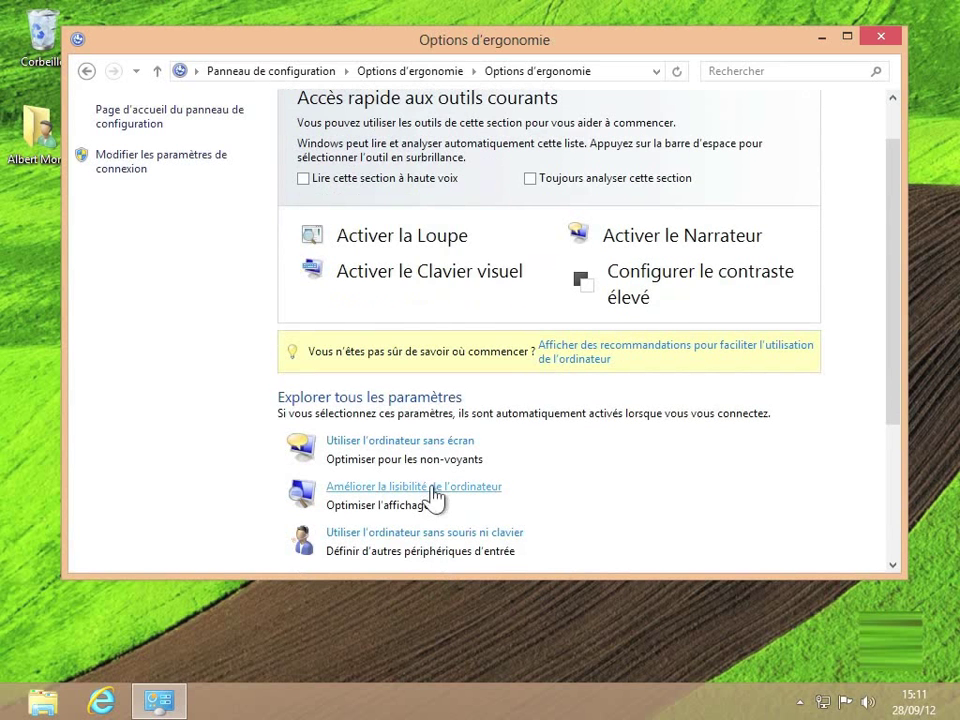
{"action": "left_click", "coordinate": [380, 489]}
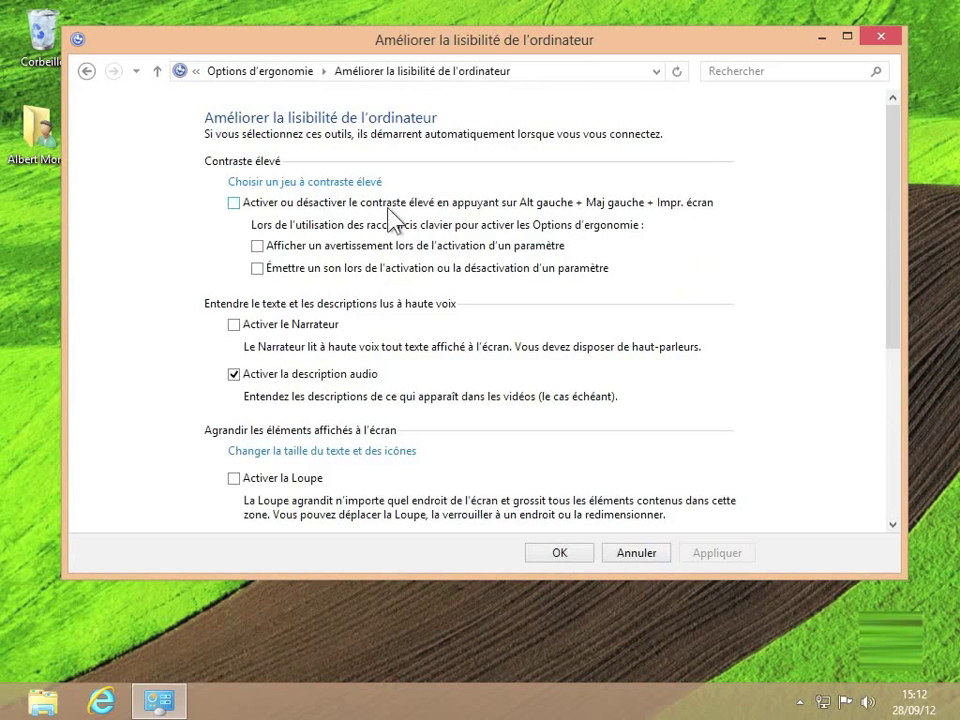
{"action": "left_click", "coordinate": [234, 203]}
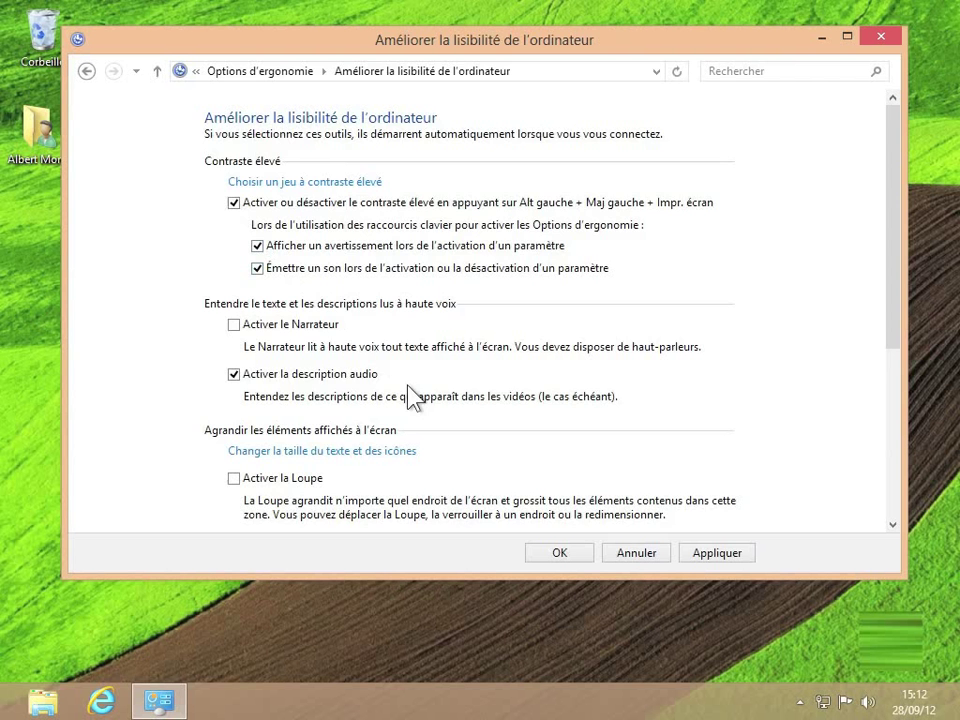
- Set the blinking cursor thickness to 6, enable removal of background images, and save the readability settings
{"action": "scroll", "coordinate": [410, 395], "scroll_direction": "down", "scroll_amount": 1}
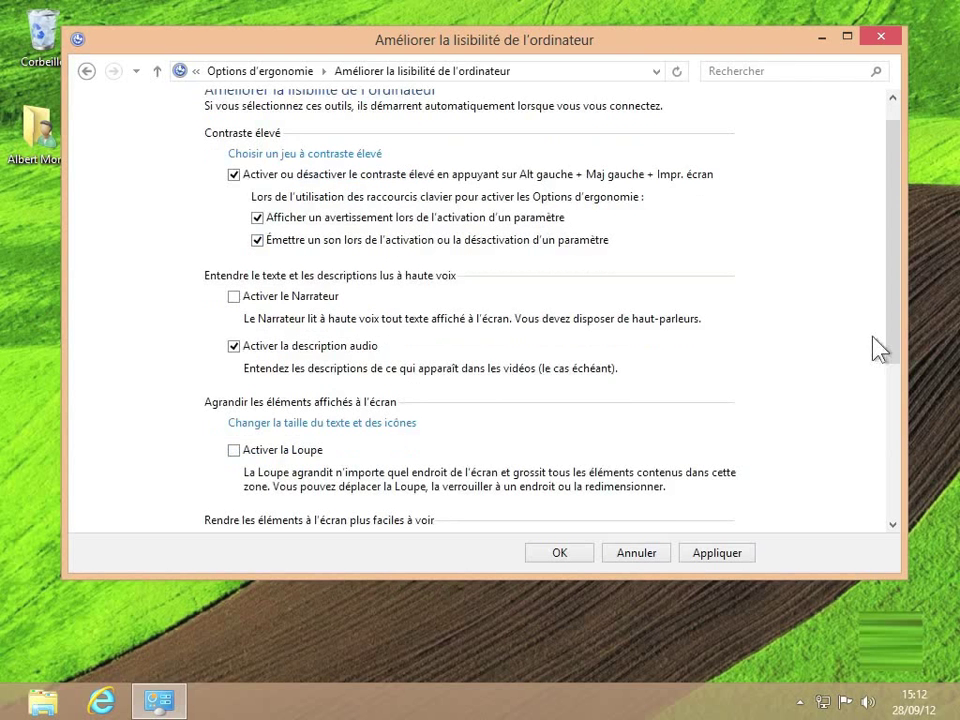
{"action": "left_click_drag", "start_coordinate": [896, 343], "coordinate": [892, 480]}
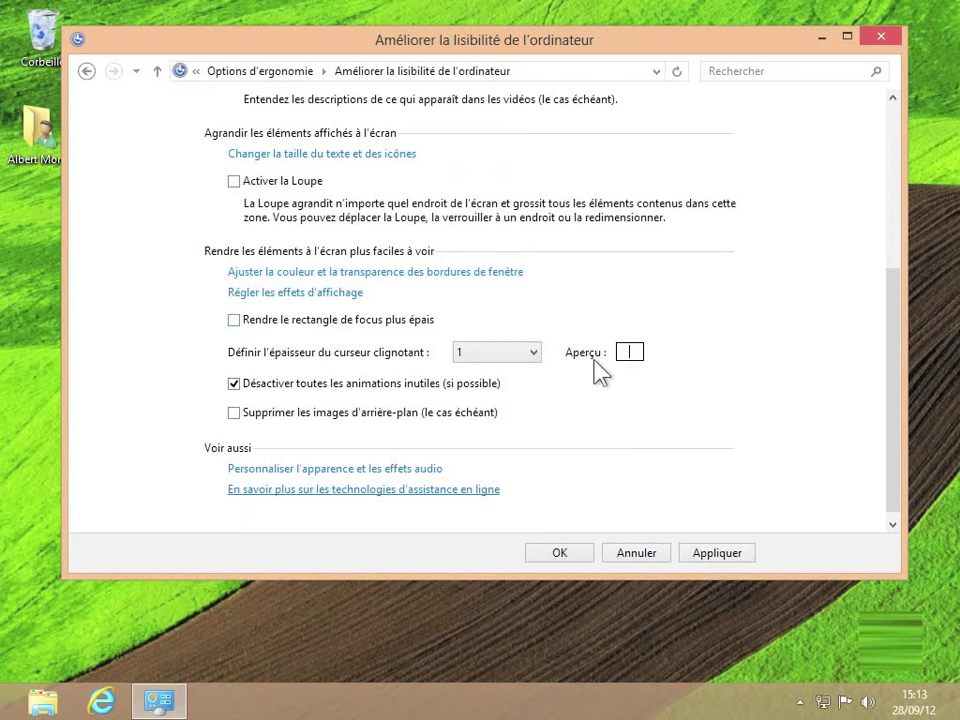
{"action": "left_click", "coordinate": [523, 358]}
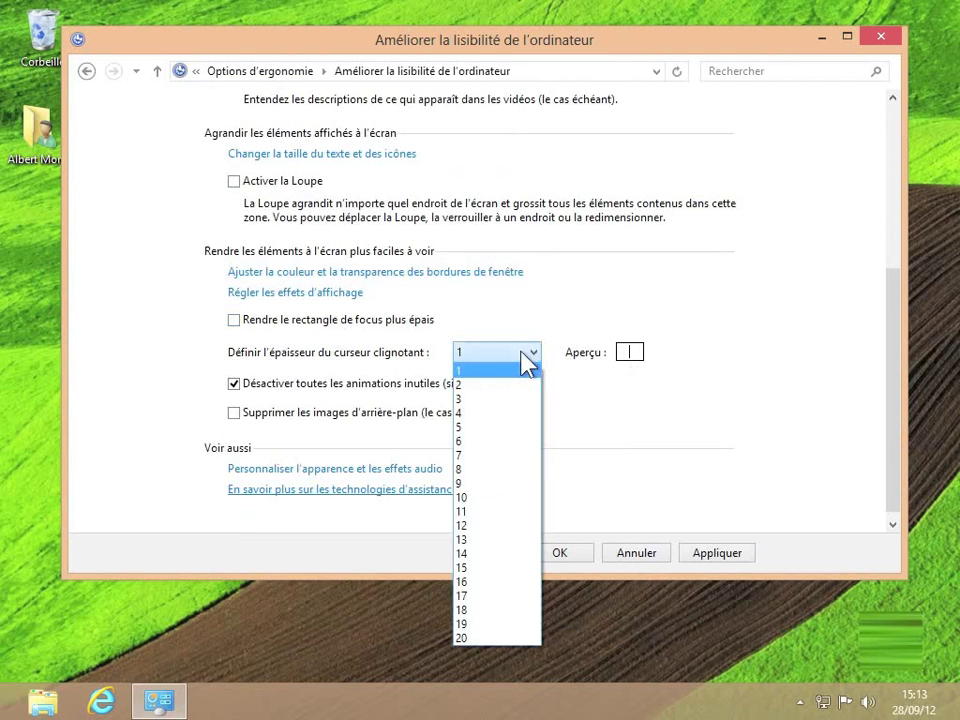
{"action": "left_click", "coordinate": [490, 442]}
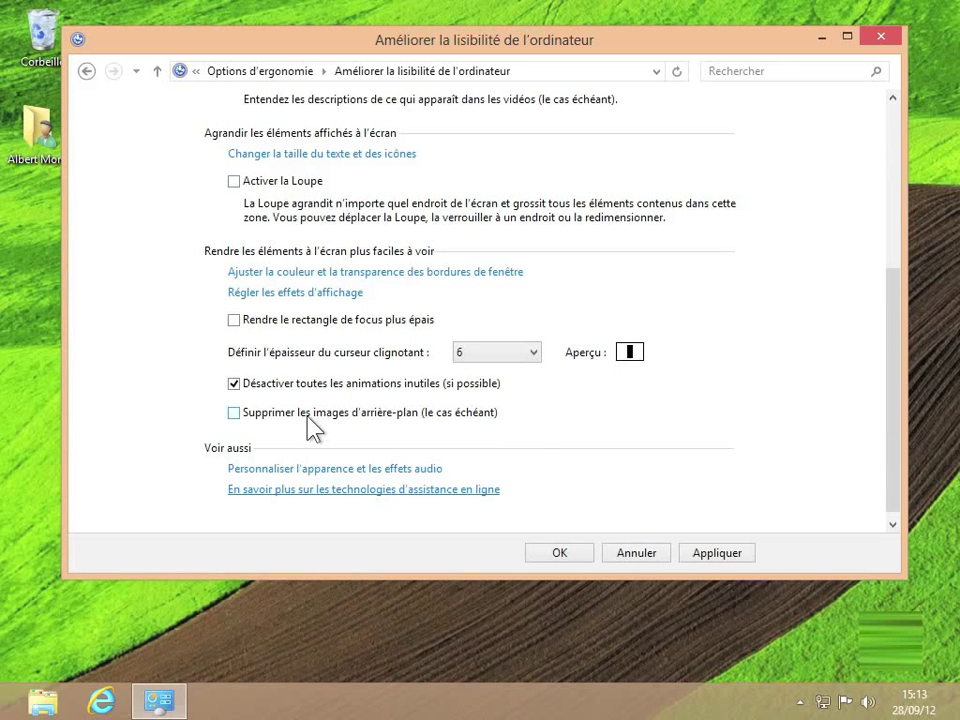
{"action": "left_click", "coordinate": [234, 413]}
{"action": "left_click", "coordinate": [553, 555]}
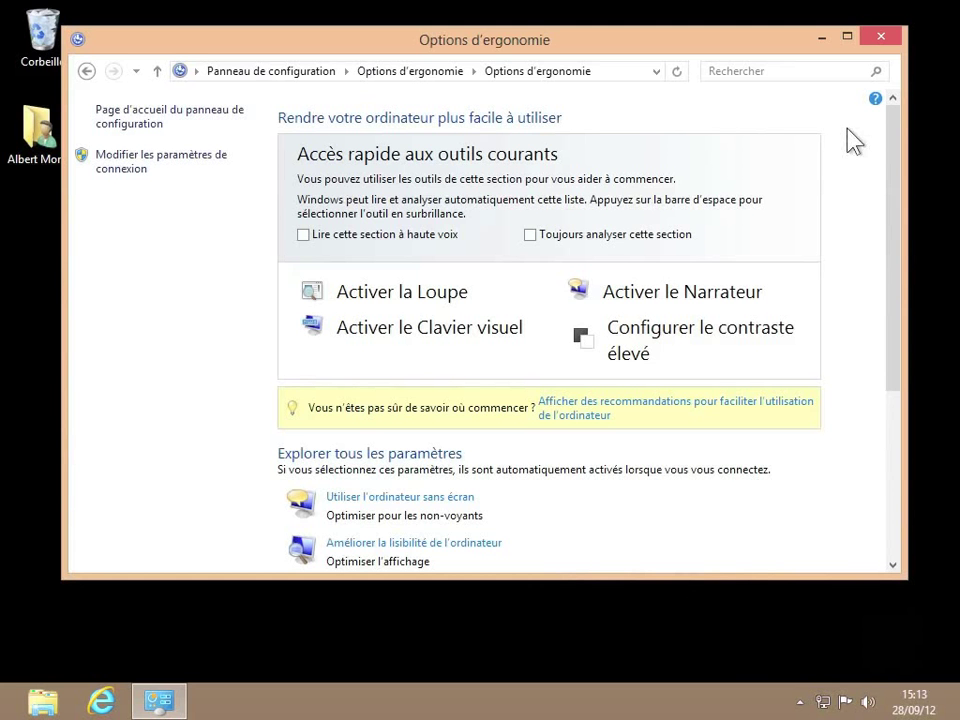
- Close Options d'ergonomie and open the Affichage settings from the desktop's personalization settings
{"action": "left_click", "coordinate": [878, 38]}
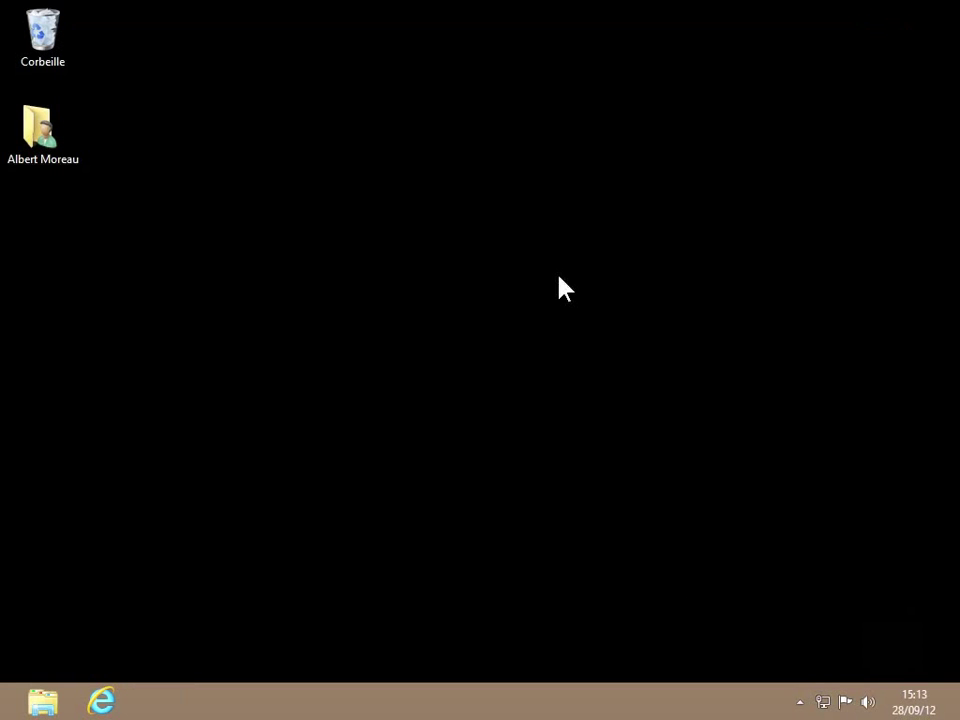
{"action": "right_click", "coordinate": [440, 326]}
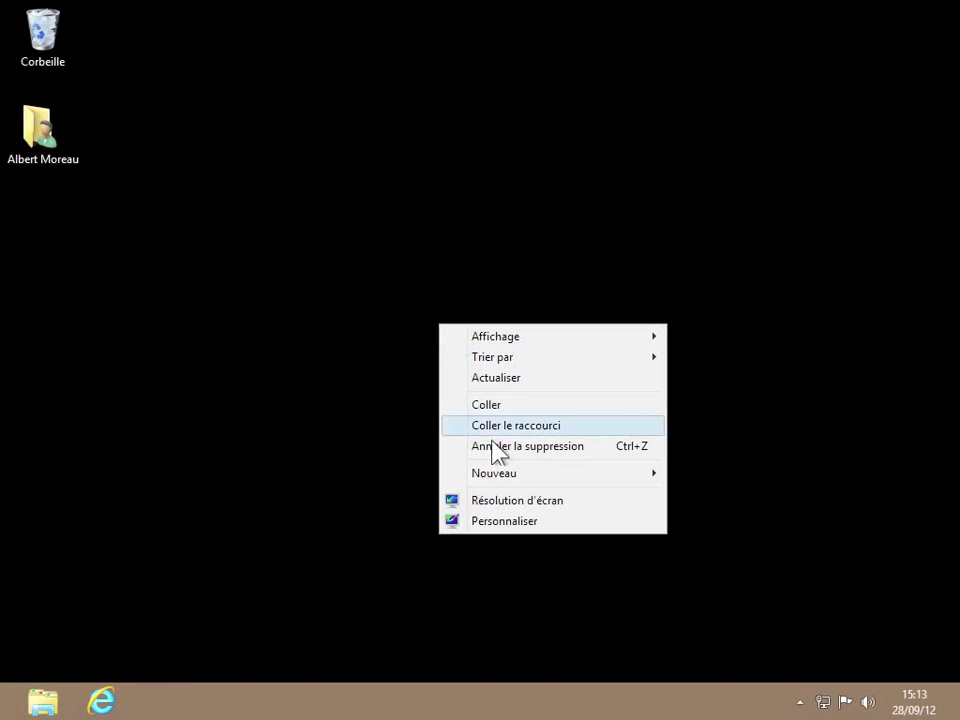
{"action": "left_click", "coordinate": [507, 523]}
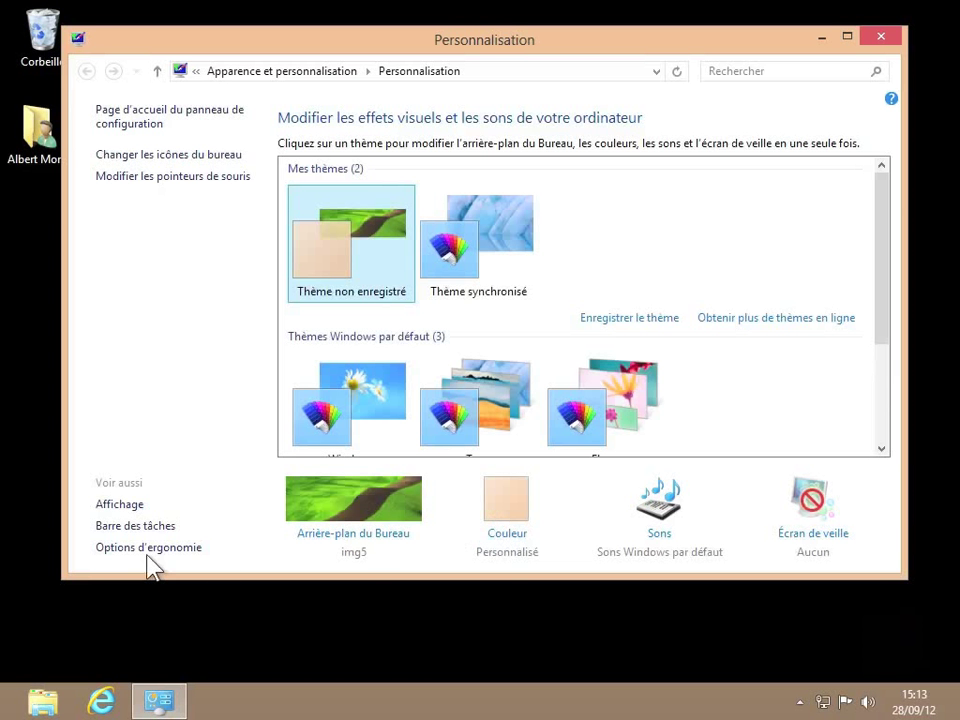
{"action": "left_click", "coordinate": [117, 505]}
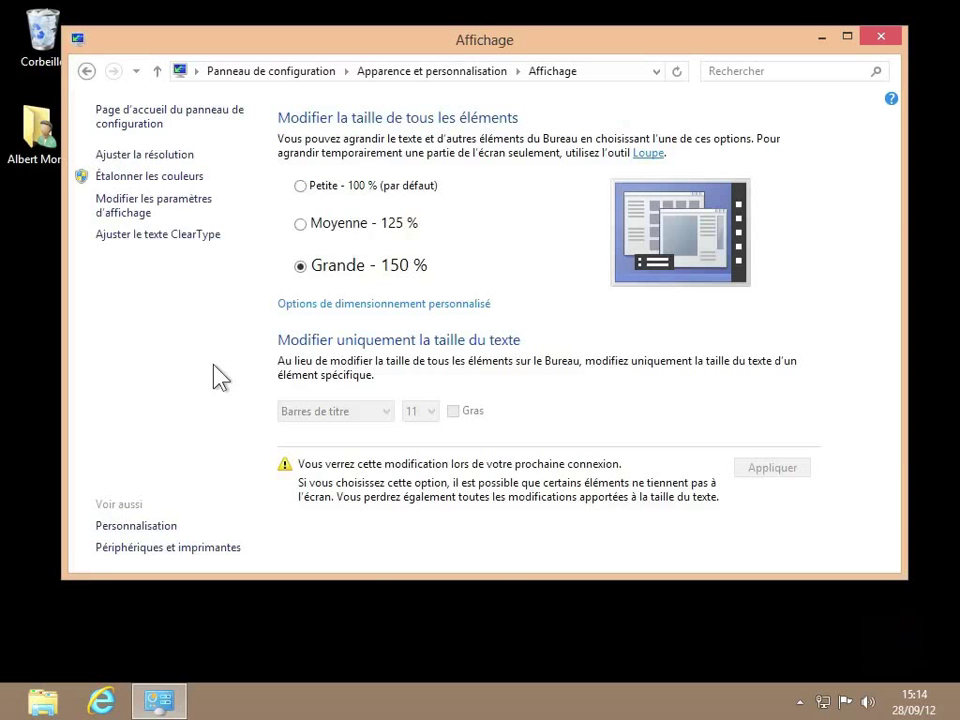
- Try the Moyenne - 125 % size for all items, select Grande - 150 % instead, and close the Affichage settings
{"action": "left_click", "coordinate": [323, 220]}
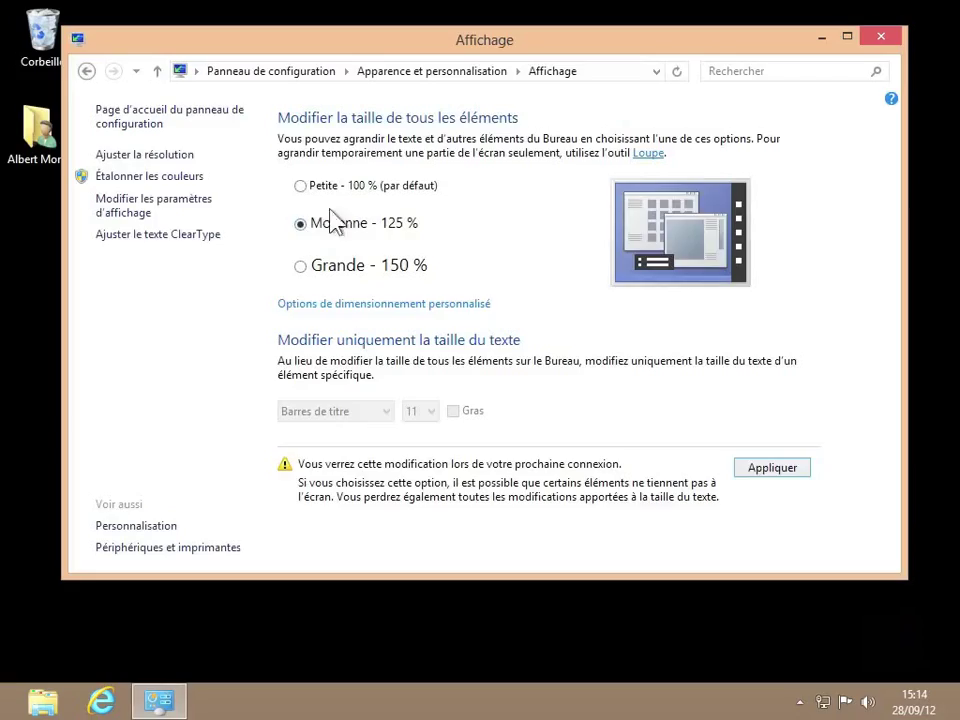
{"action": "left_click", "coordinate": [351, 278]}
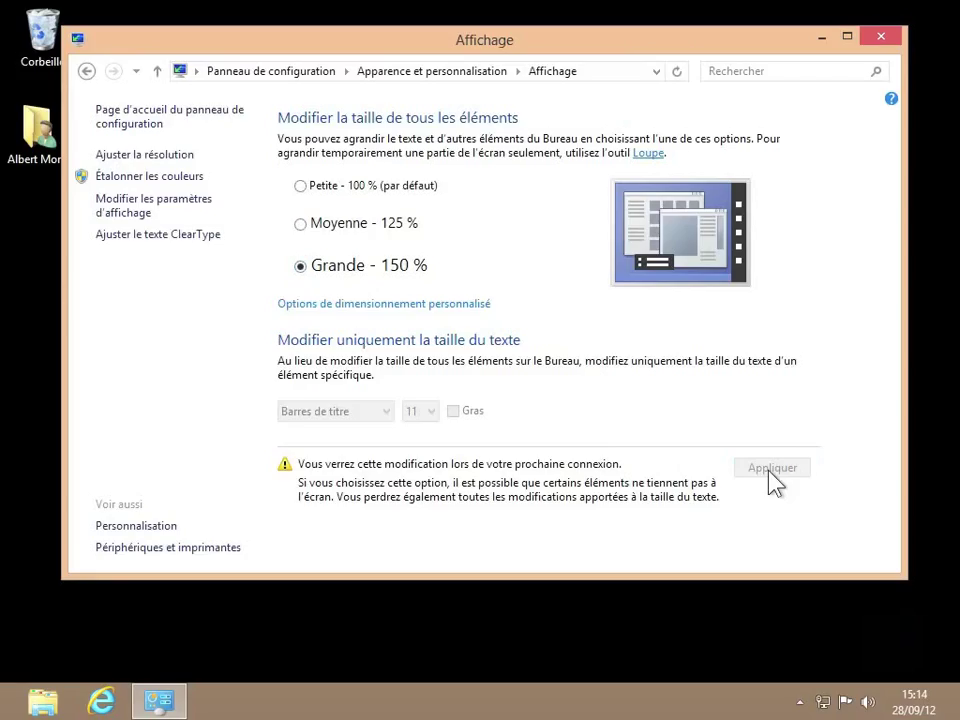
{"action": "left_click", "coordinate": [881, 40]}
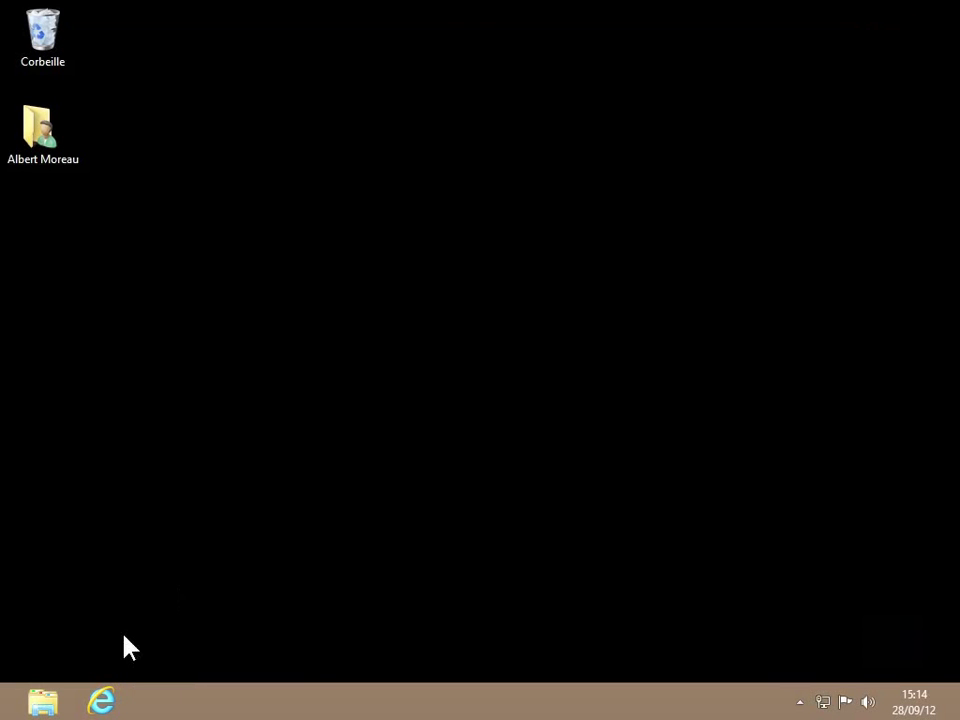
- Go to the Accueil screen and sign out of the current user account
{"action": "left_click", "coordinate": [6, 712]}
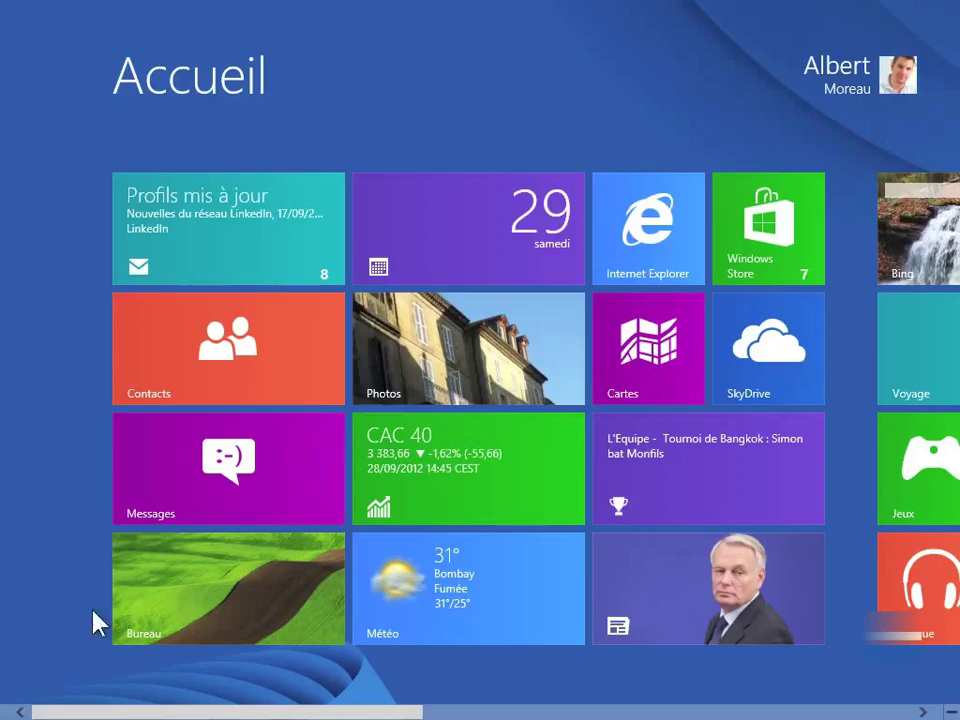
{"action": "left_click", "coordinate": [867, 85]}
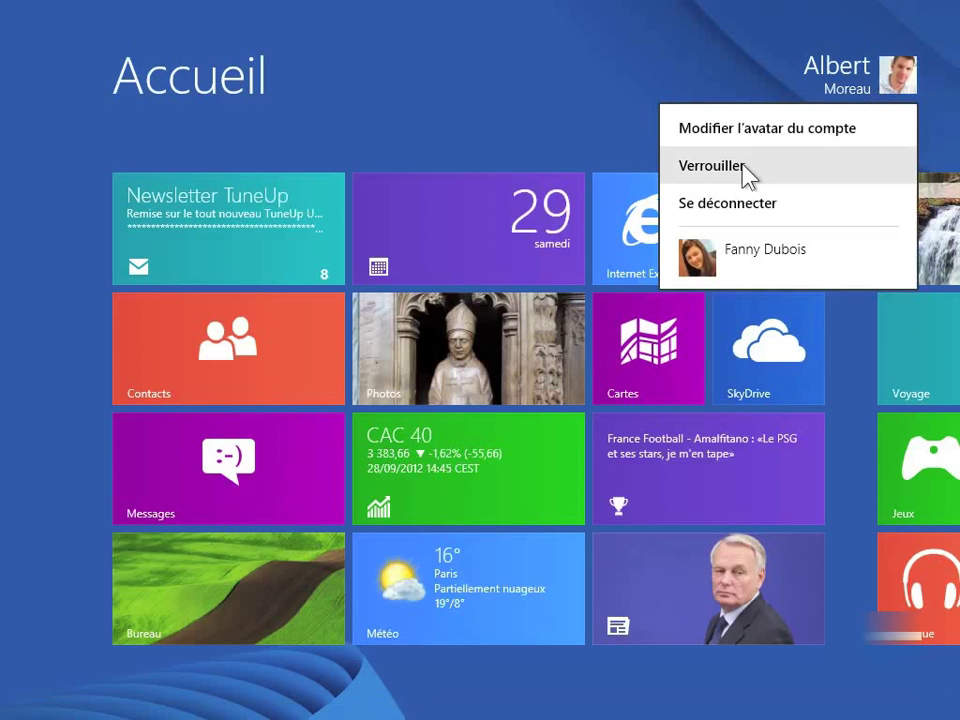
{"action": "left_click", "coordinate": [740, 203]}
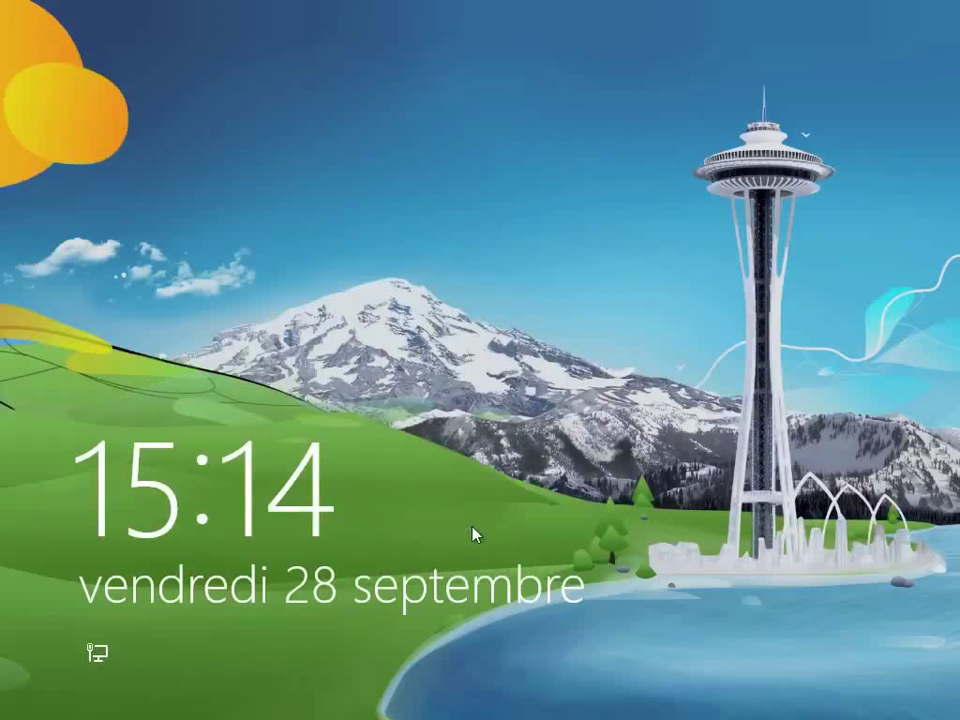
- Dismiss the lock screen, sign back in to the same account with the account password, and open the desktop
{"action": "left_click_drag", "start_coordinate": [450, 608], "coordinate": [429, 210]}
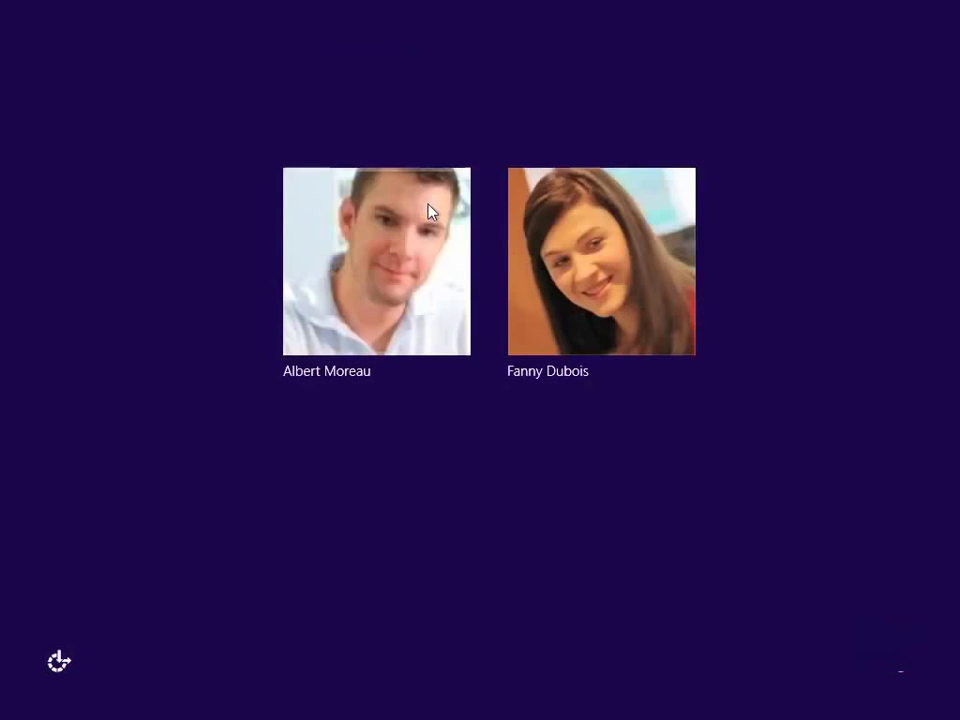
{"action": "left_click", "coordinate": [400, 250]}
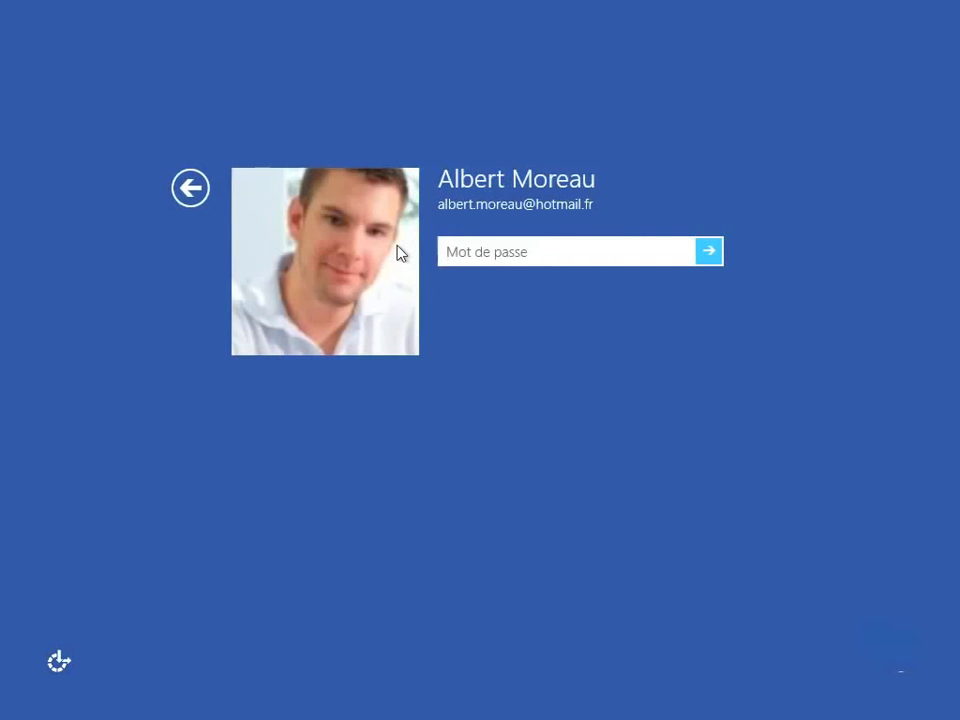
{"action": "type", "text": "••••••••"}
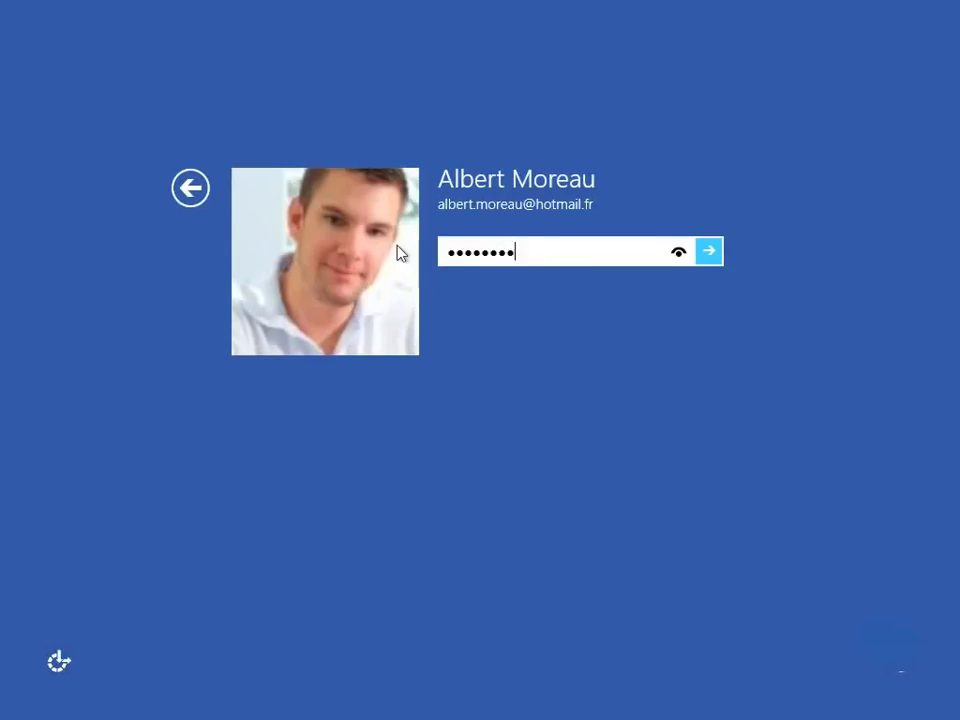
{"action": "key", "text": "Return"}
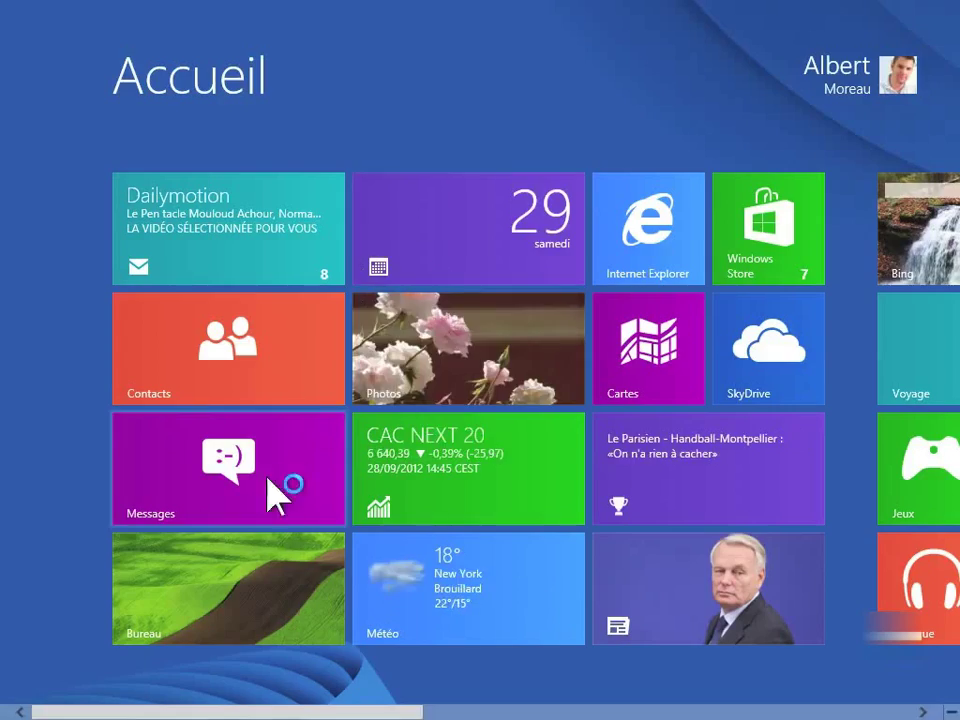
{"action": "left_click", "coordinate": [263, 548]}
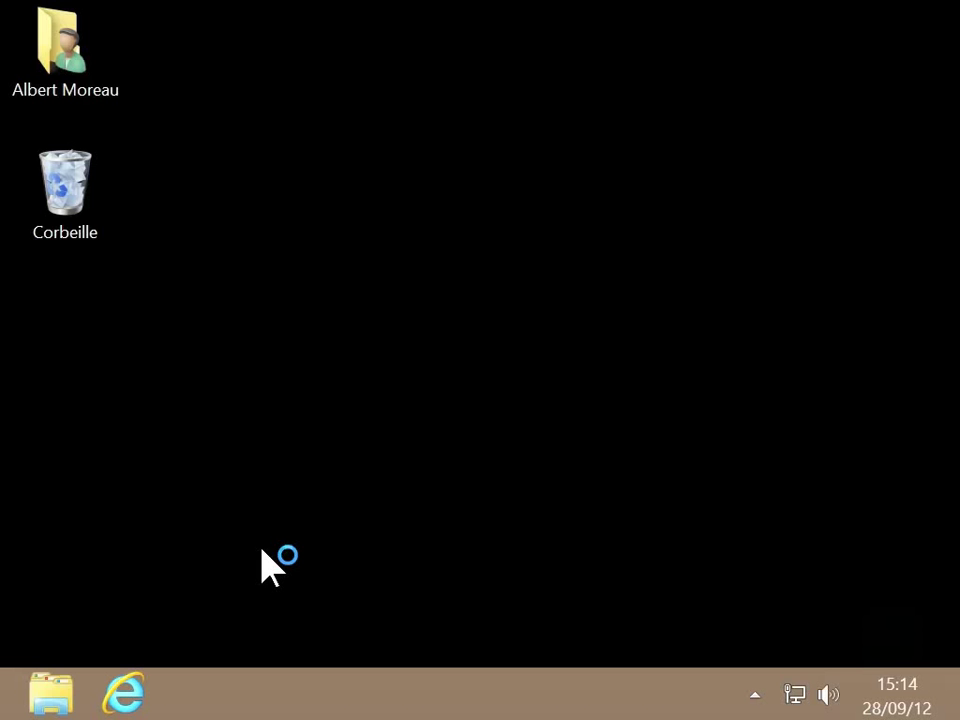